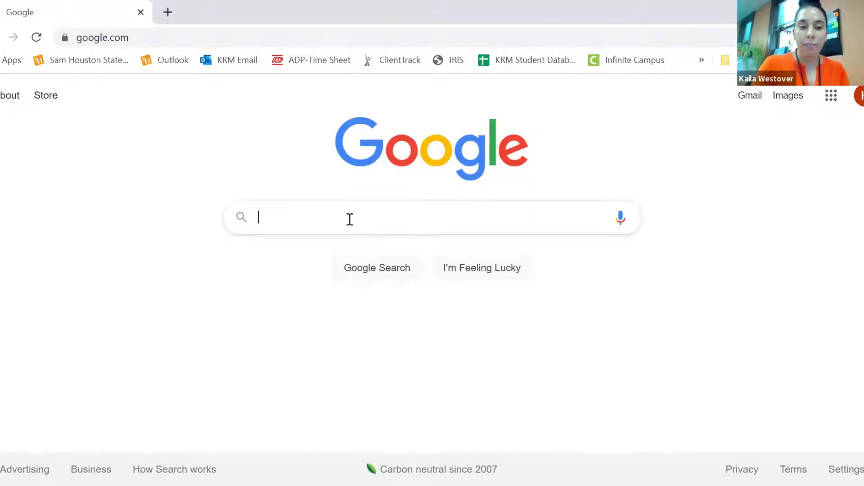
Search Google for 'JCPS bus finder' and open the Bus Finder | JCPS result
text(JCPS bus)
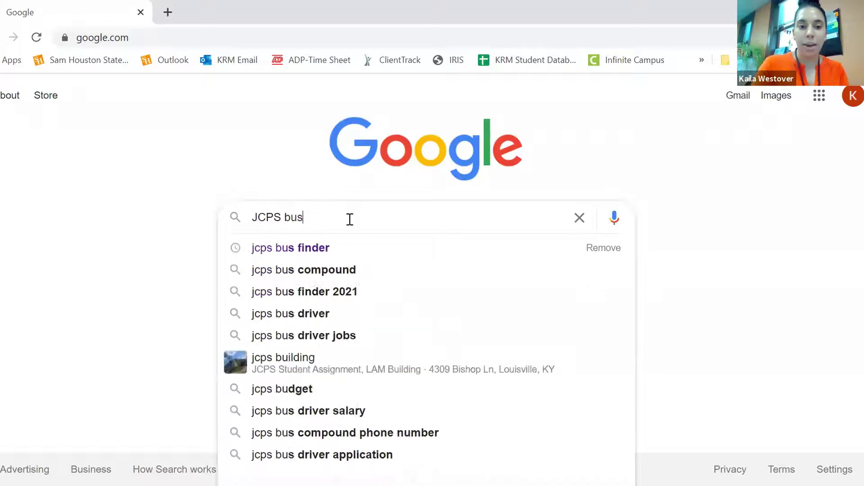
text( finder)
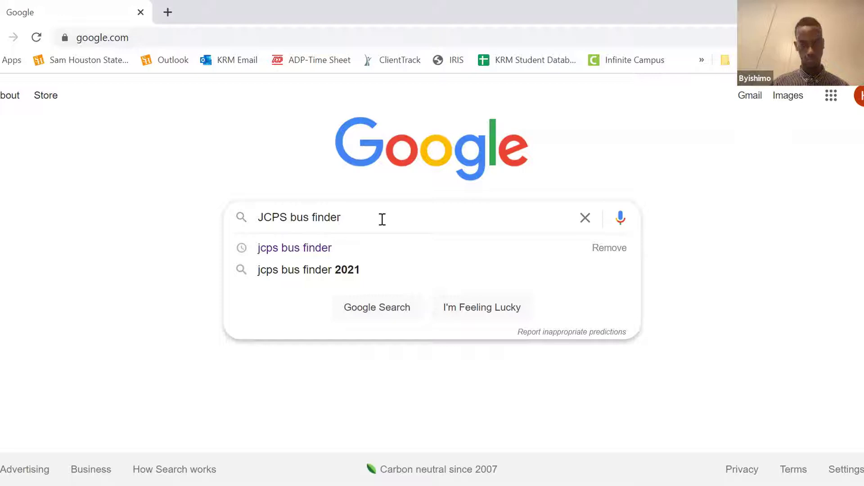
key(Return)
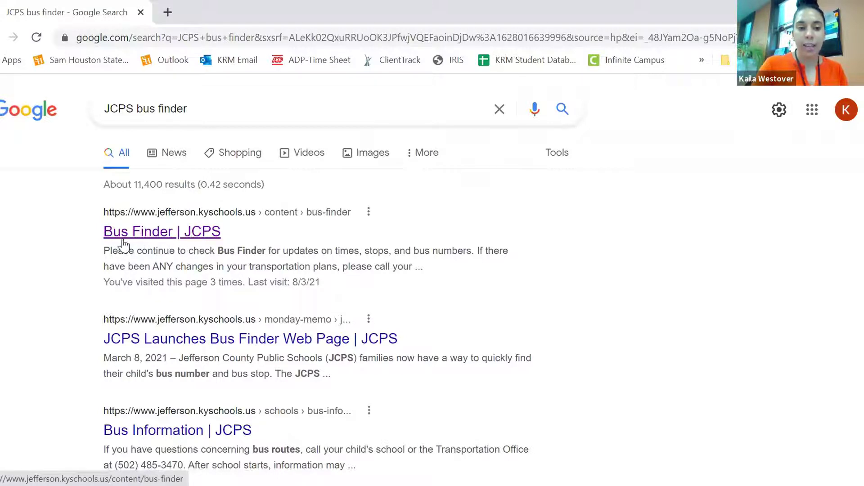
click(152, 239)
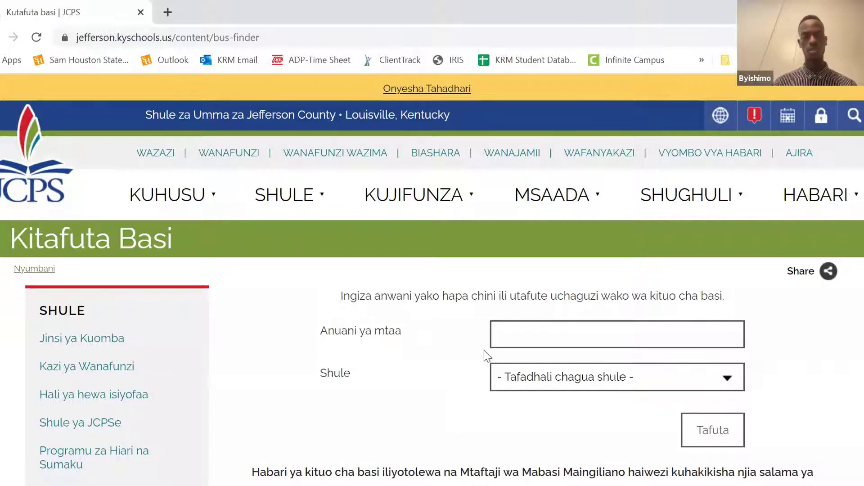
Let the Bus Finder page load and review its blank address and school fields
mouse_move(689, 196)
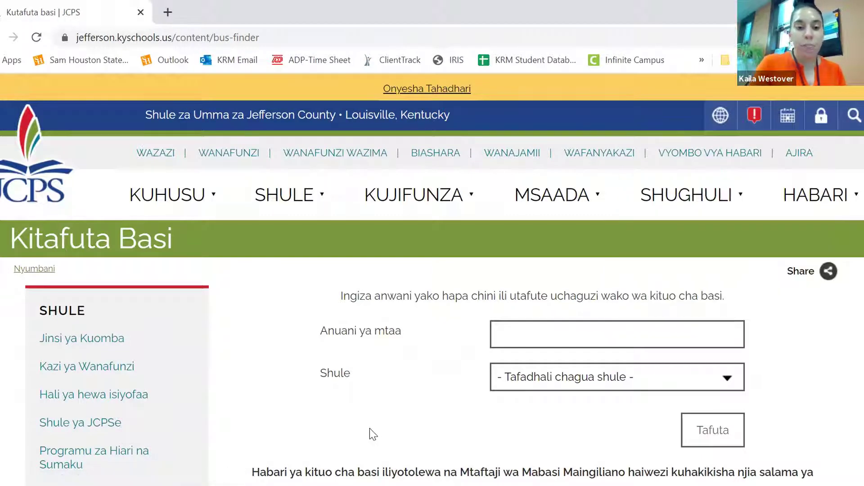
click(723, 124)
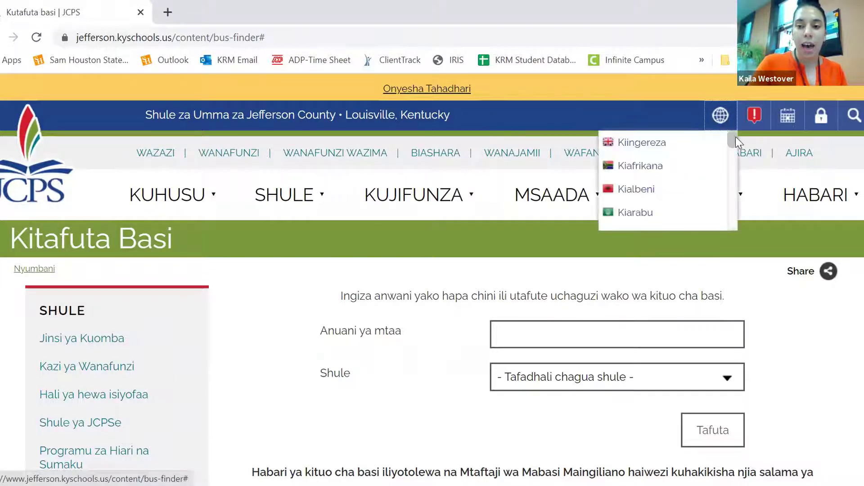
drag(735, 142, 725, 145)
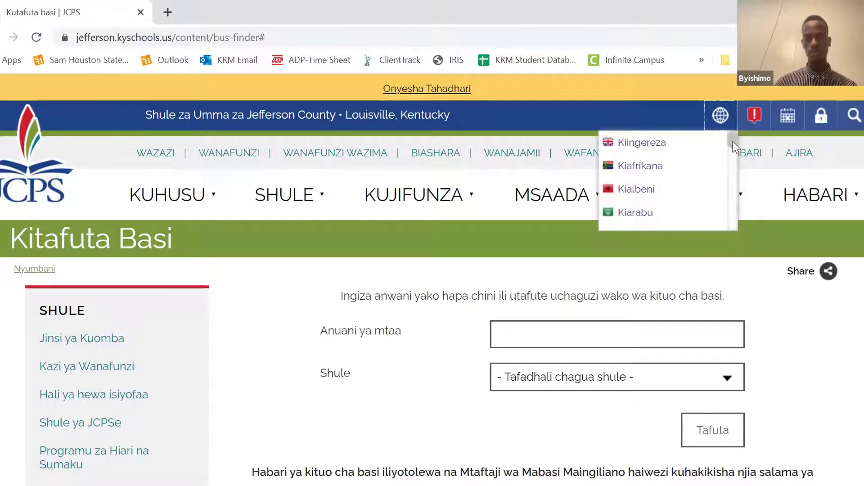
drag(733, 141, 733, 154)
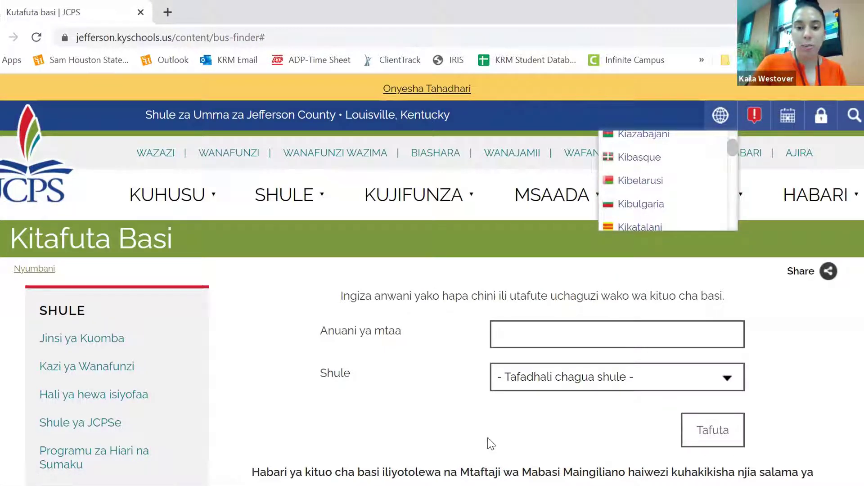
click(719, 116)
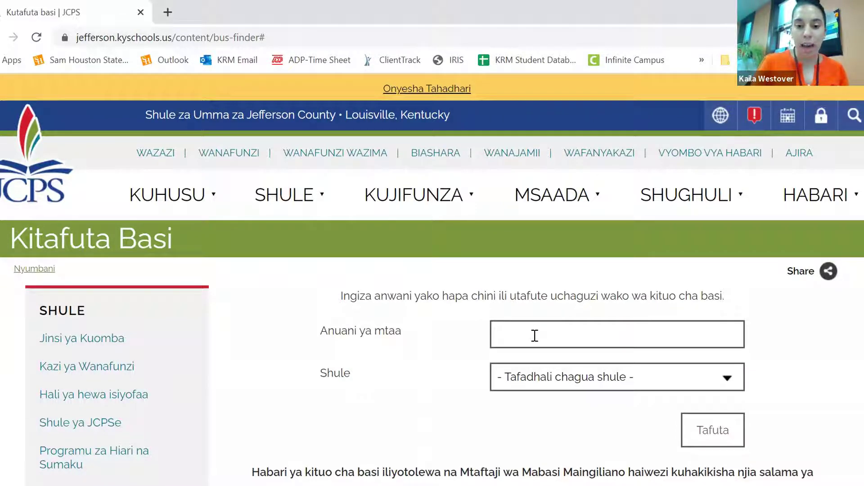
Enter the student's street address and choose Frederick Law Olmsted Academy South as the school
click(535, 336)
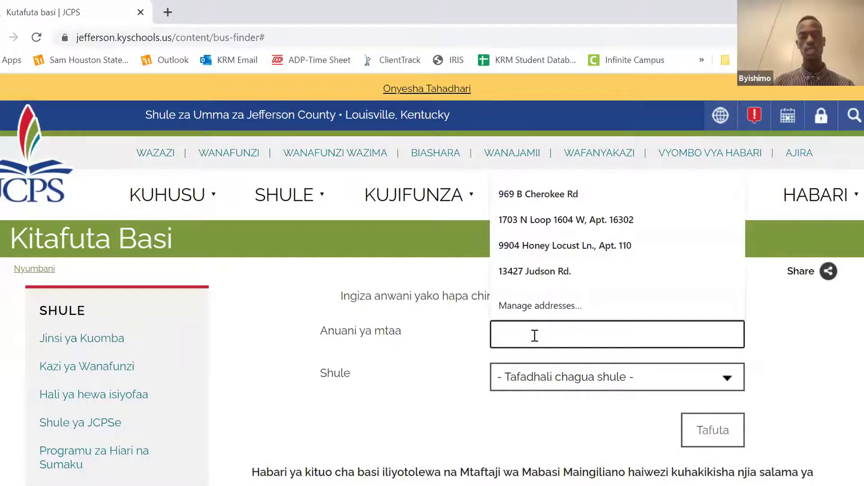
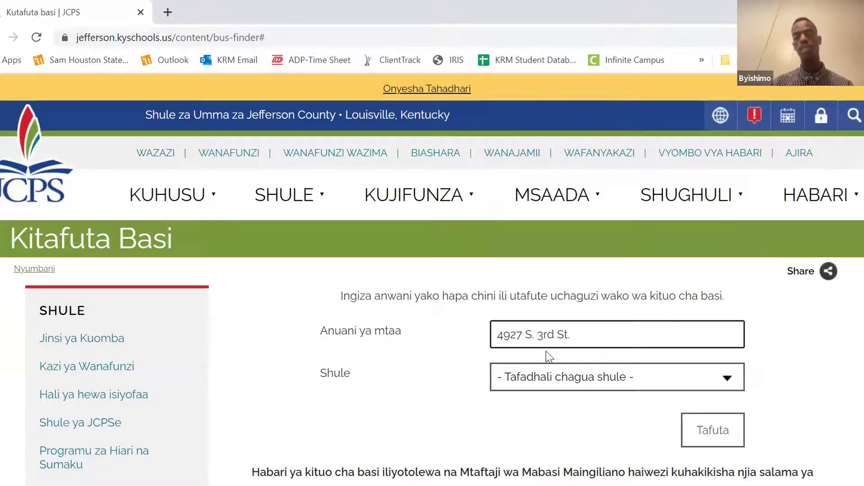
click(560, 380)
scroll(612, 356, down, 1)
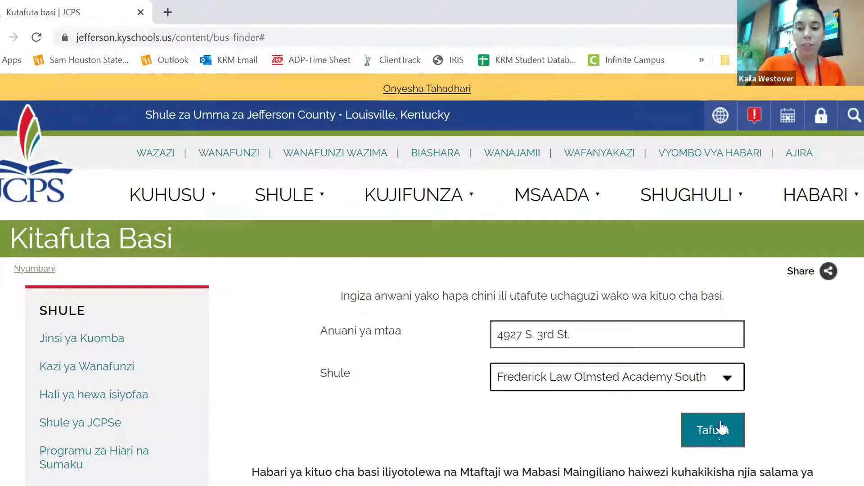
Run the search and scroll to the map of bus 1144 stops at 7:06AM and 7:07AM
double_click(714, 441)
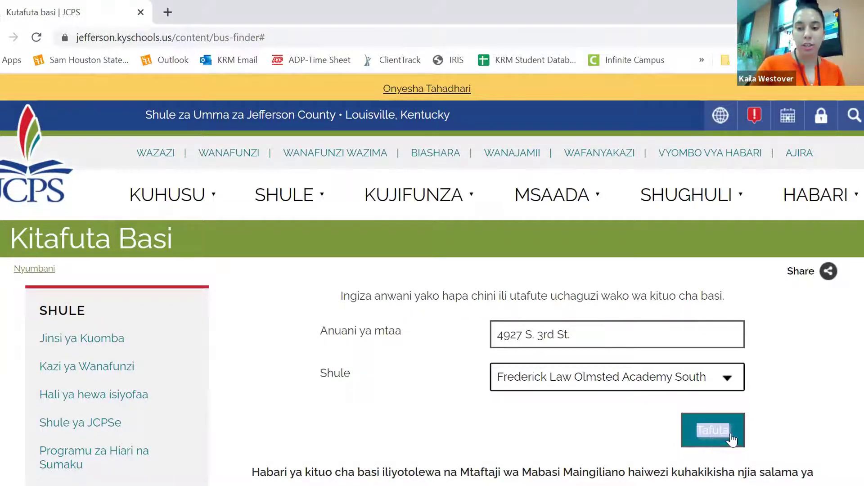
click(719, 438)
click(720, 436)
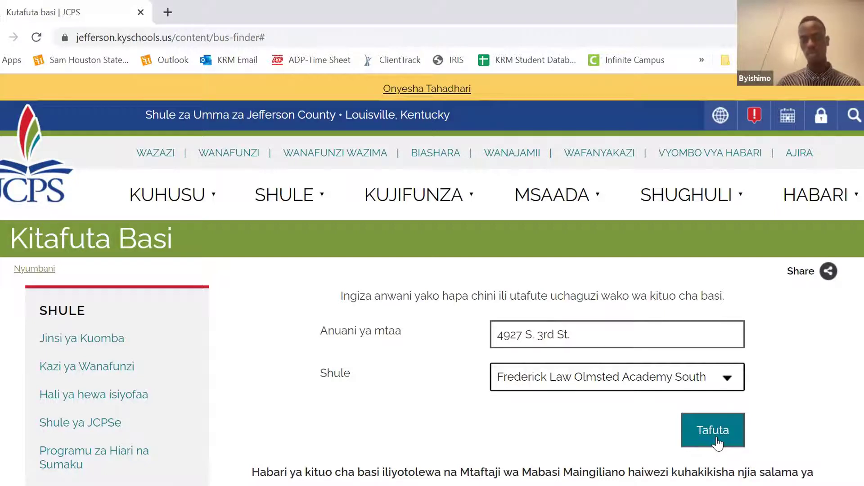
click(717, 444)
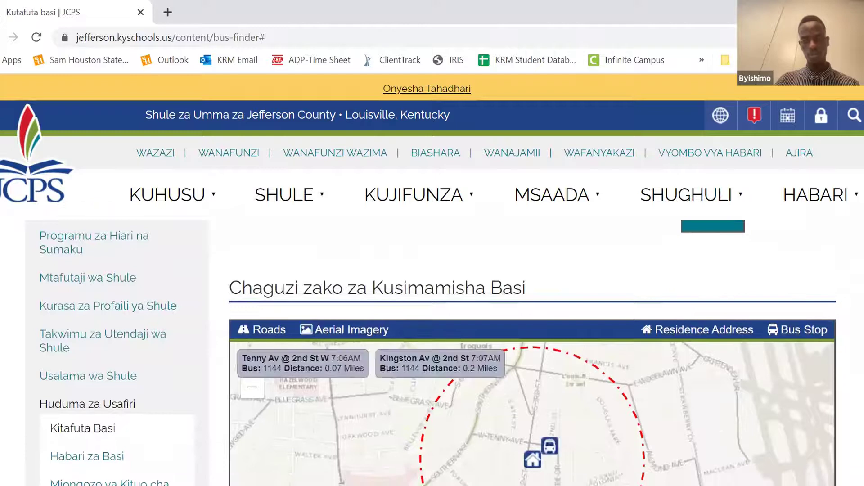
scroll(656, 299, down, 2)
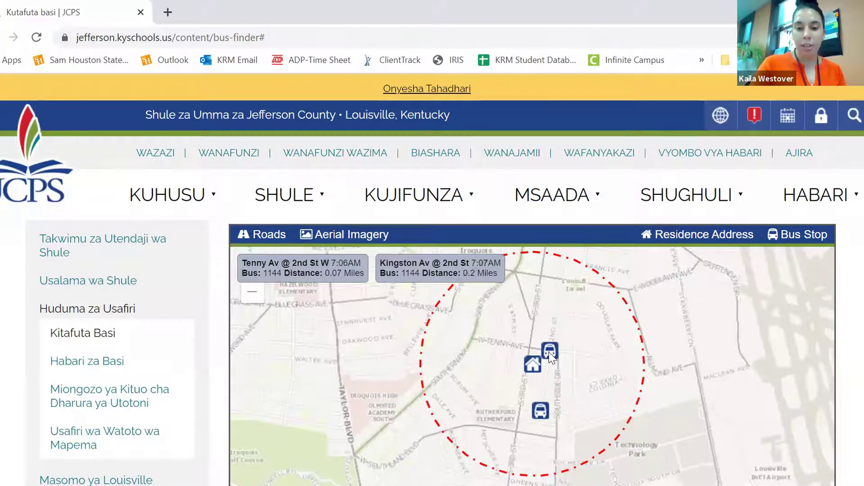
Open the Tenny Av @ 2nd St W stop details and highlight its name, bus 1144 and 7:06AM time
click(550, 353)
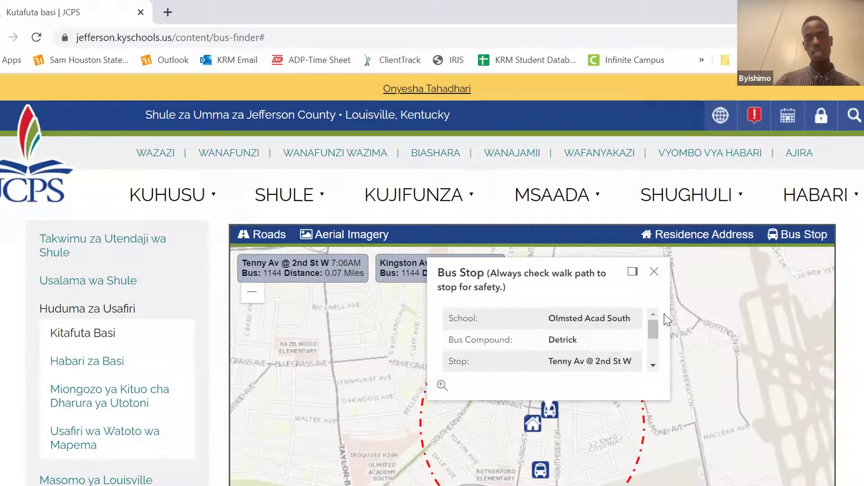
drag(652, 332, 652, 343)
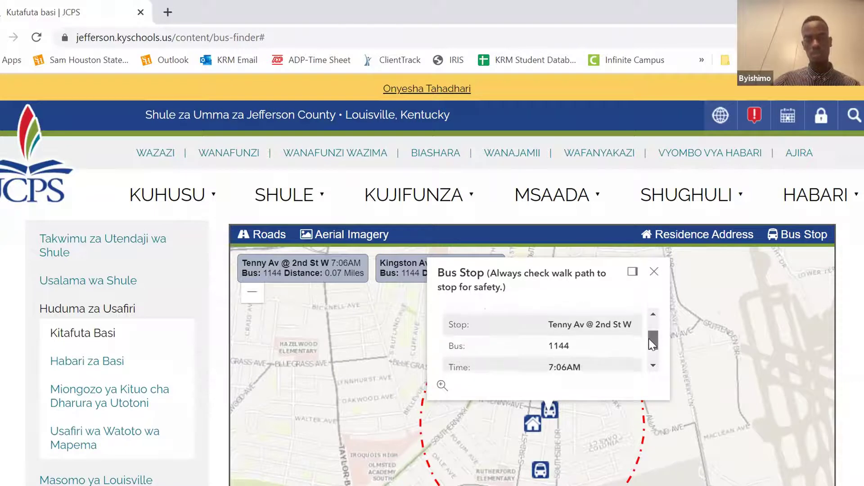
drag(550, 323, 628, 324)
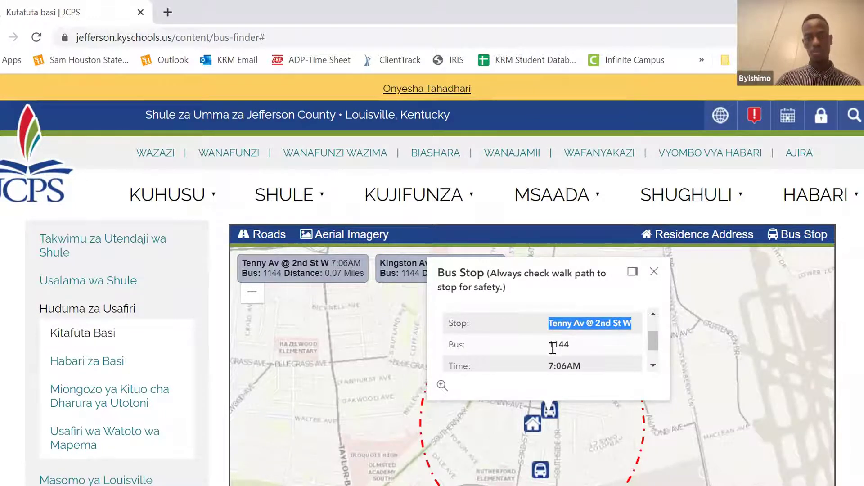
drag(547, 347, 573, 348)
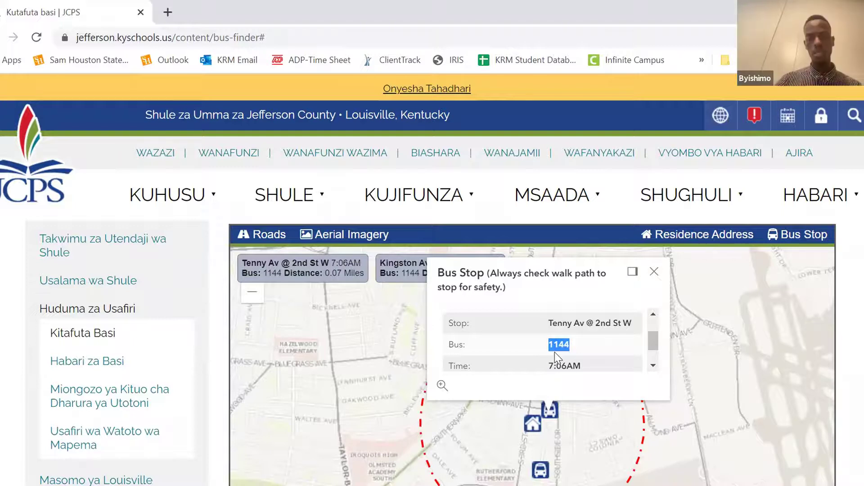
drag(549, 366, 588, 345)
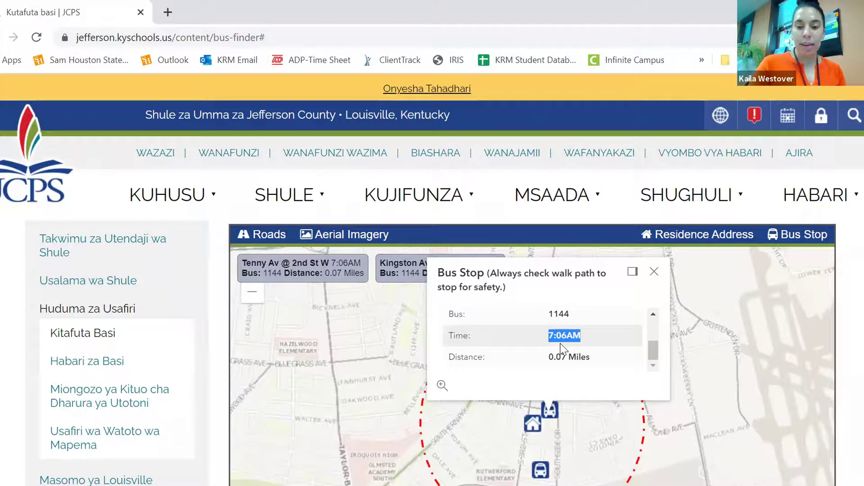
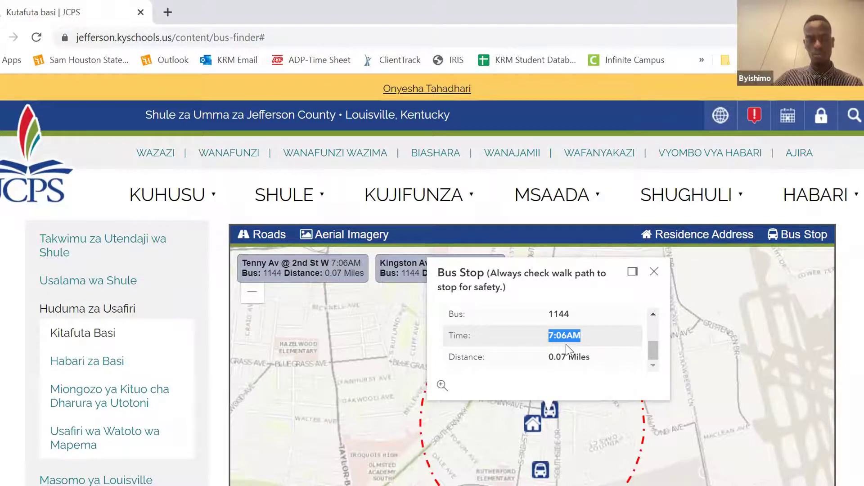
Close the bus stop details and return to the search form with Frederick Law Olmsted Academy South selected
click(567, 347)
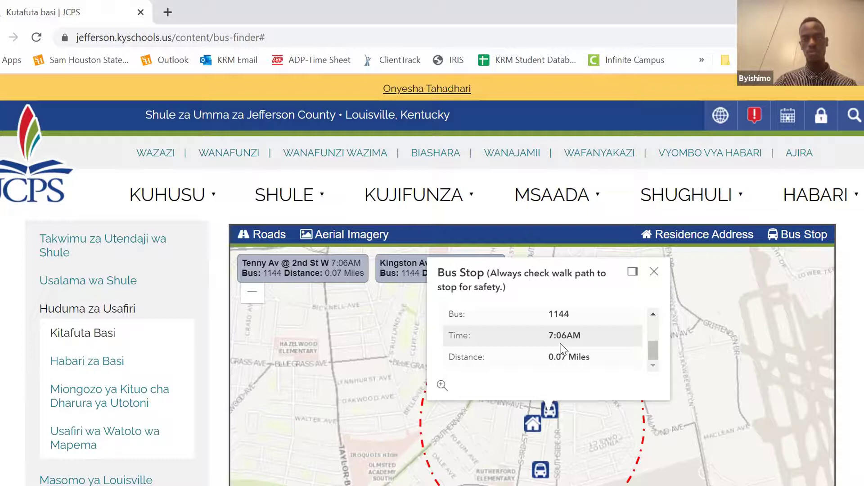
click(654, 272)
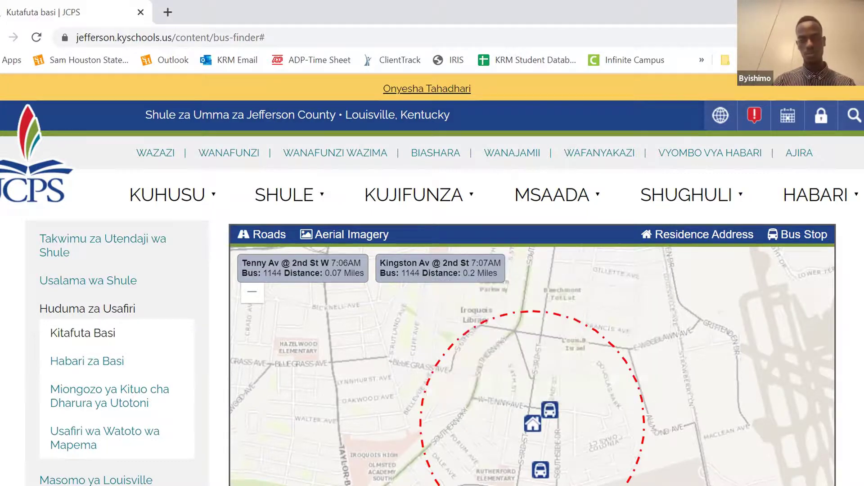
scroll(641, 286, up, 6)
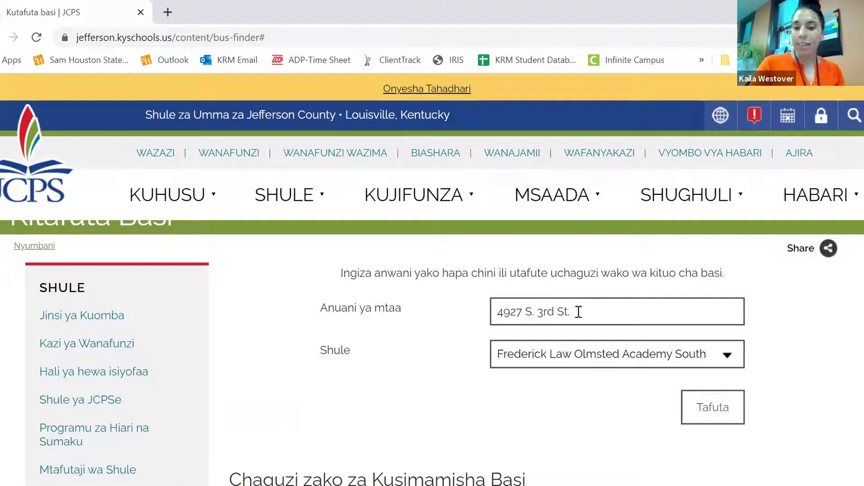
Replace the old street address with a new address and search for nearby bus stops
drag(578, 312, 486, 315)
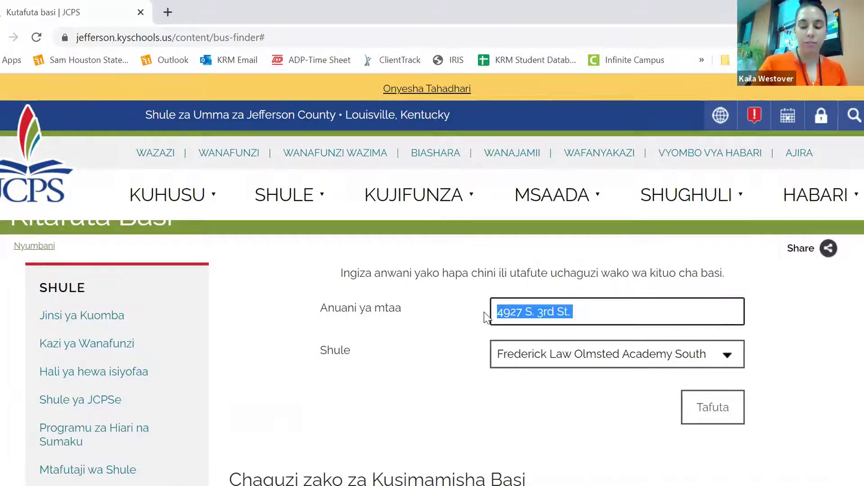
key(BackSpace)
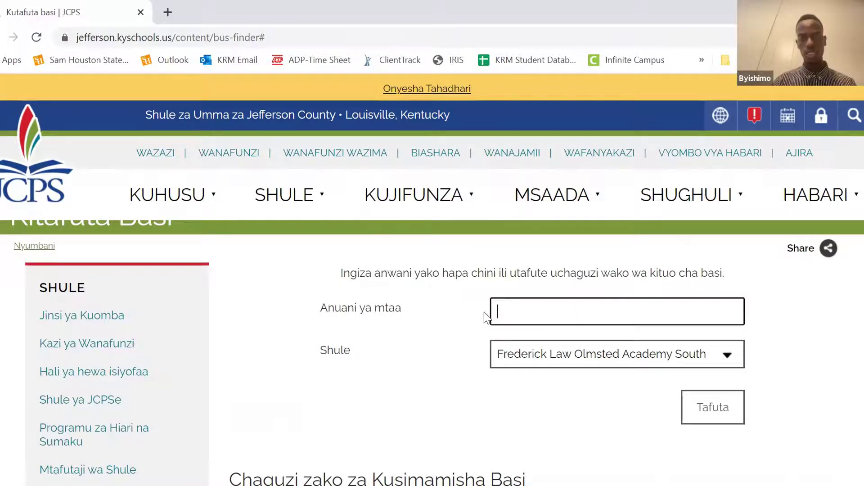
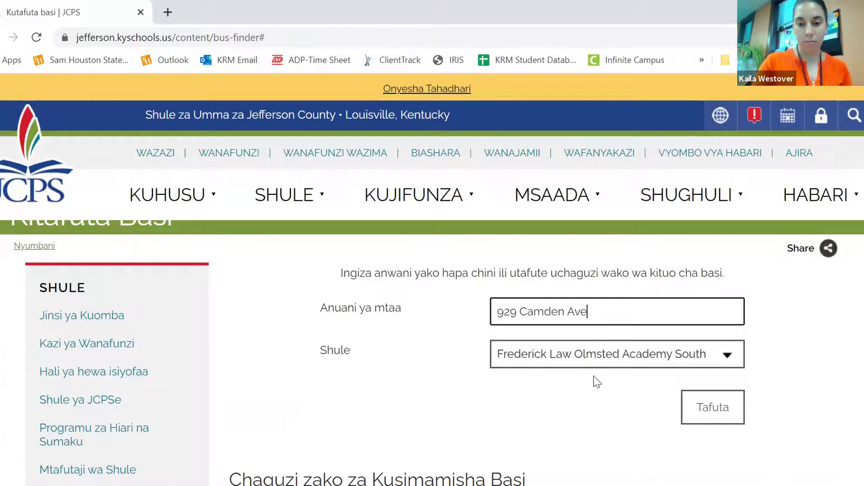
click(713, 407)
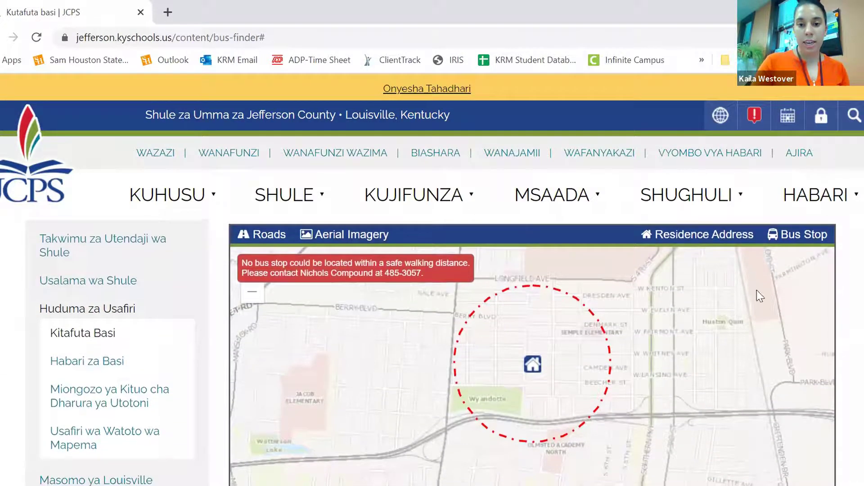